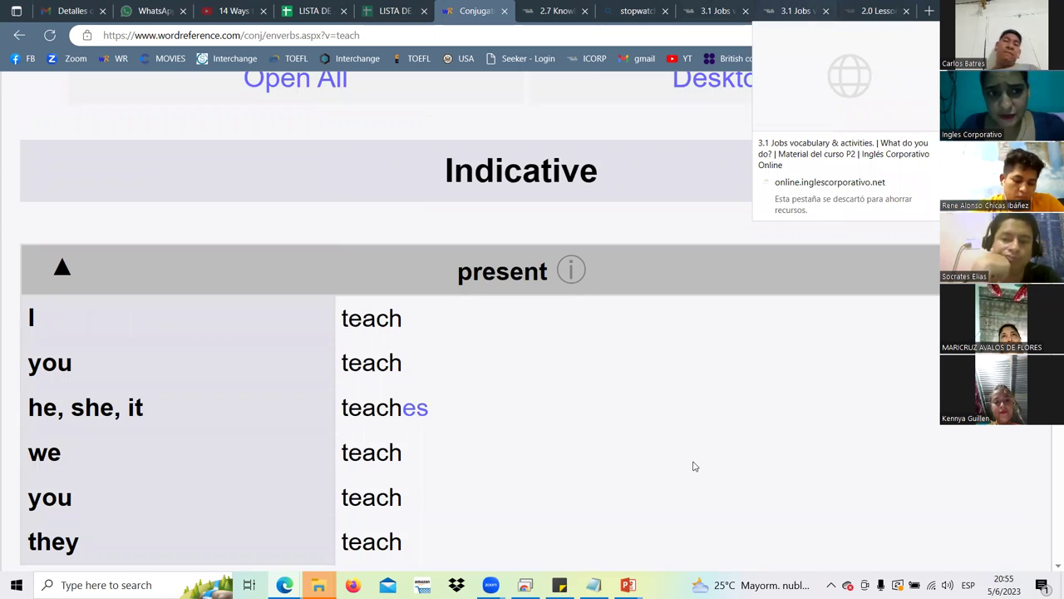
Switch to the P2-12 attendance sheet and hide the May columns W to AC
{"action": "key", "text": "ctrl+shift+Tab"}
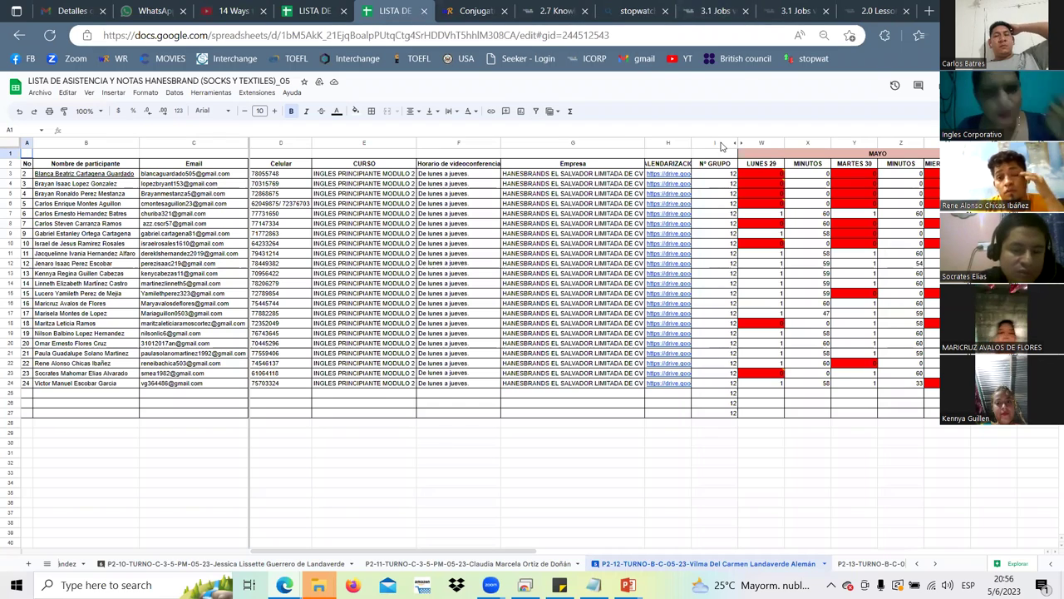
{"action": "left_click_drag", "start_coordinate": [753, 146], "coordinate": [1014, 143]}
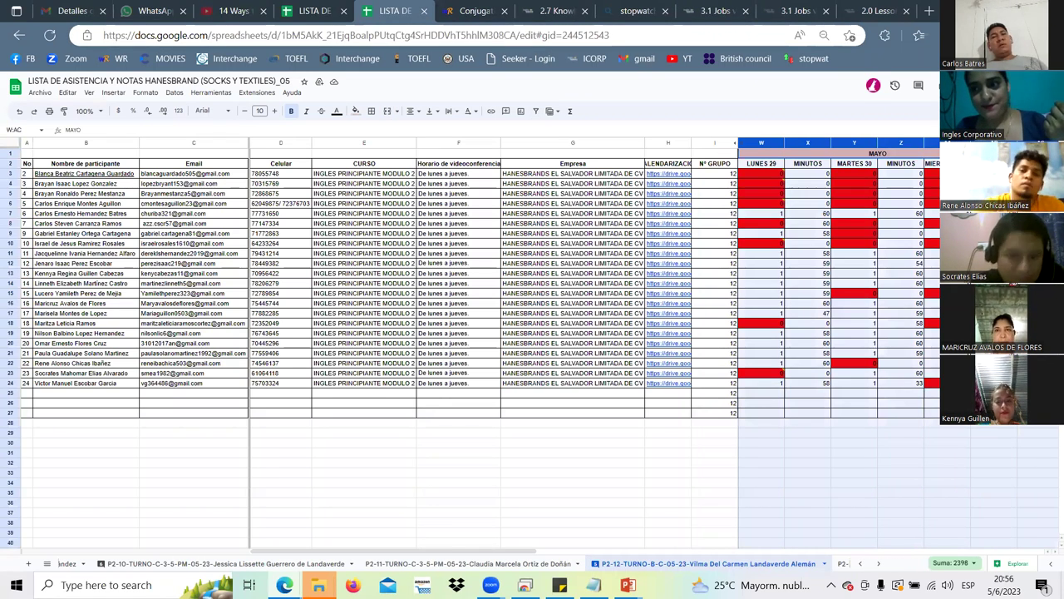
{"action": "right_click", "coordinate": [831, 143]}
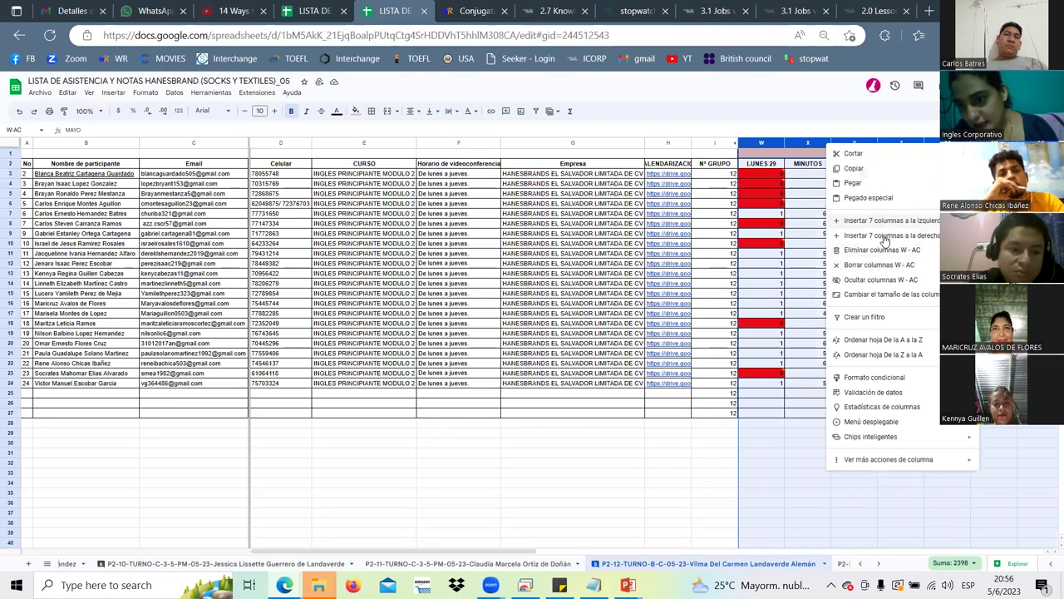
{"action": "left_click", "coordinate": [877, 281]}
Record the LUNES 5 attendance for rows 3 to 7: 0 in AE3 to AE5, 1 in AE6 and AE7
{"action": "left_click", "coordinate": [818, 176]}
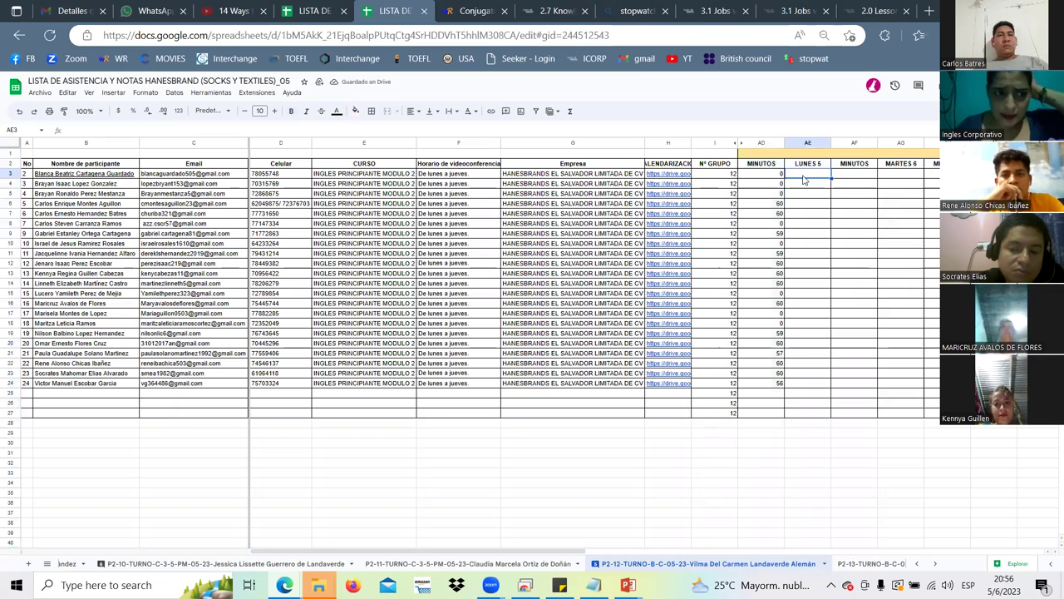
{"action": "type", "text": "0"}
{"action": "key", "text": "Return"}
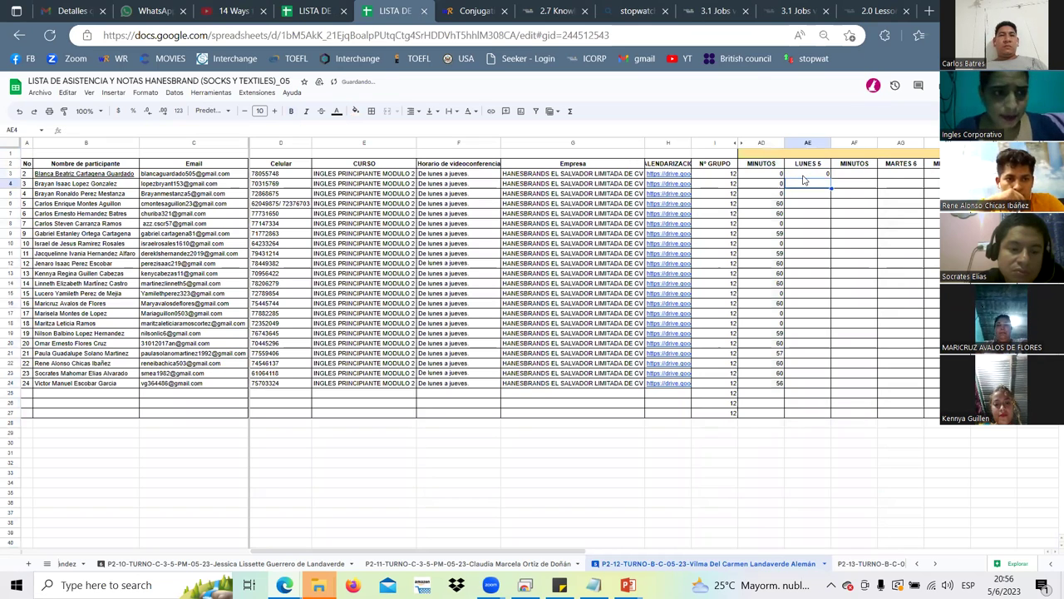
{"action": "type", "text": "0"}
{"action": "key", "text": "Return"}
{"action": "type", "text": "0"}
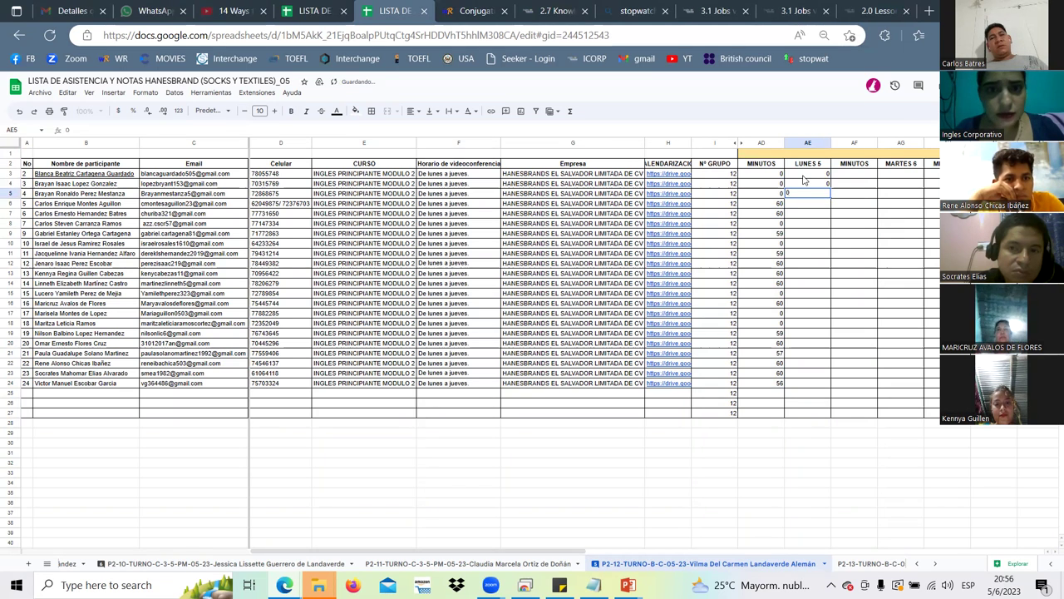
{"action": "key", "text": "Return"}
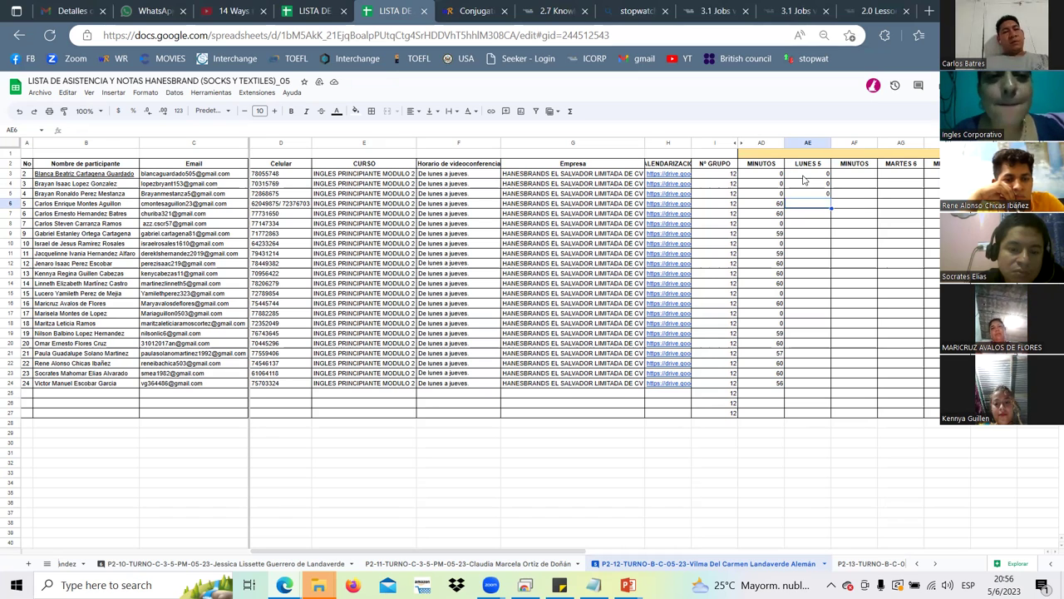
{"action": "type", "text": "1"}
{"action": "key", "text": "Return"}
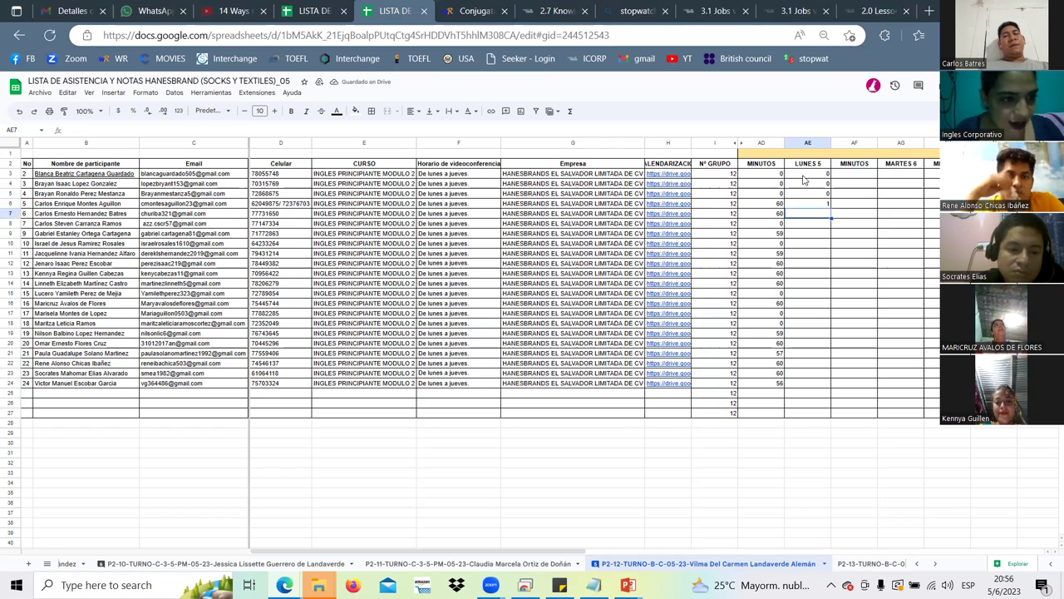
{"action": "type", "text": "1"}
{"action": "key", "text": "Return"}
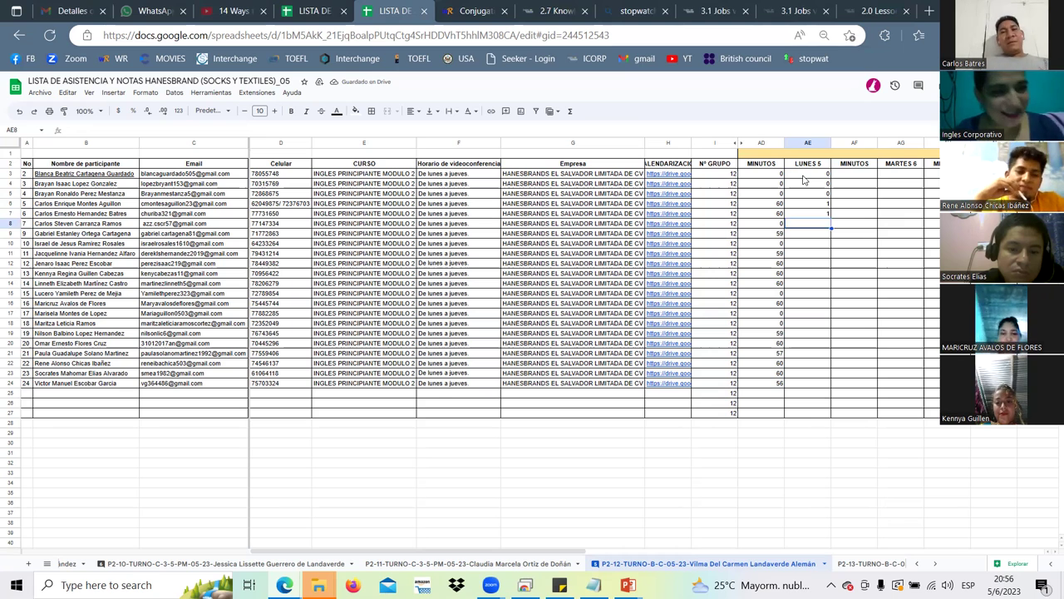
Mark the participants in rows 8 and 9 with 0 in the LUNES 5 column
{"action": "key", "text": "Down"}
{"action": "type", "text": "1"}
{"action": "key", "text": "Return"}
{"action": "key", "text": "Up"}
{"action": "type", "text": "0"}
{"action": "key", "text": "Return"}
{"action": "key", "text": "Up"}
{"action": "key", "text": "Up"}
{"action": "type", "text": "0"}
{"action": "key", "text": "Return"}
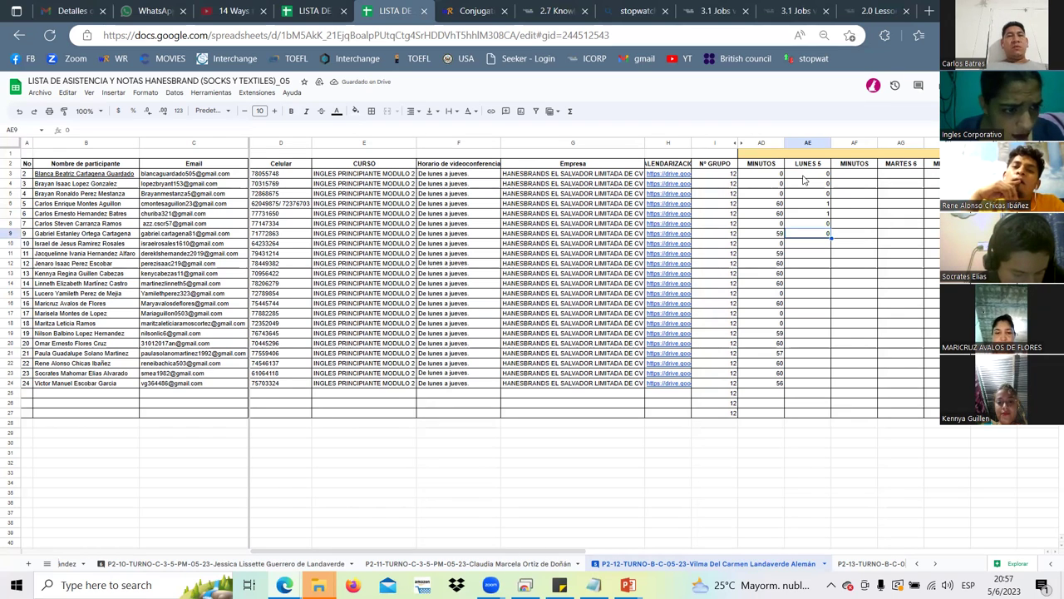
{"action": "key", "text": "Down"}
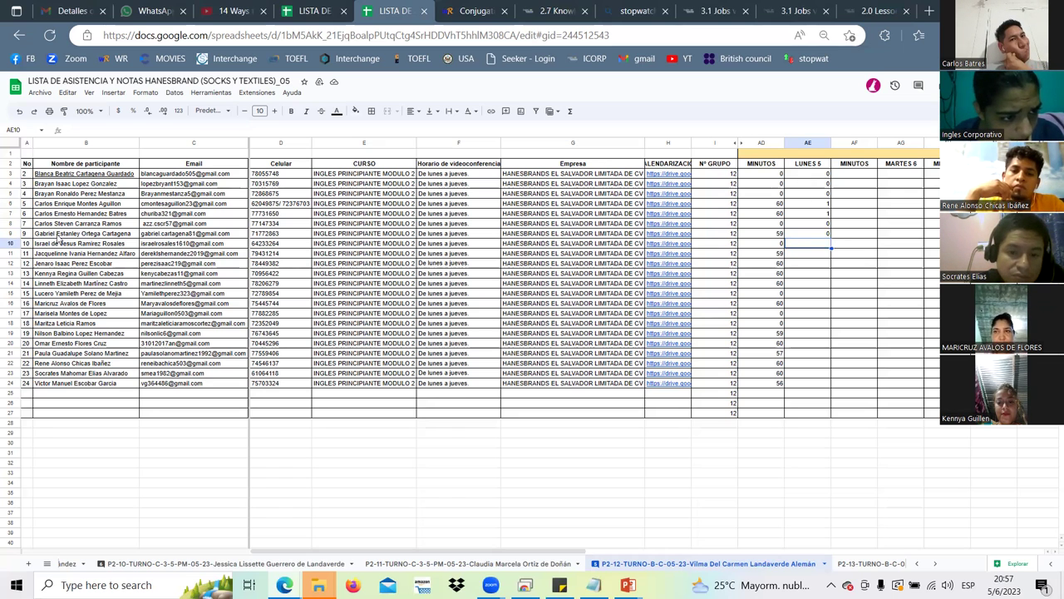
Record the LUNES 5 attendance for rows 10 to 13: 0 in AE10 and 1 in AE11 to AE13
{"action": "left_click", "coordinate": [9, 232]}
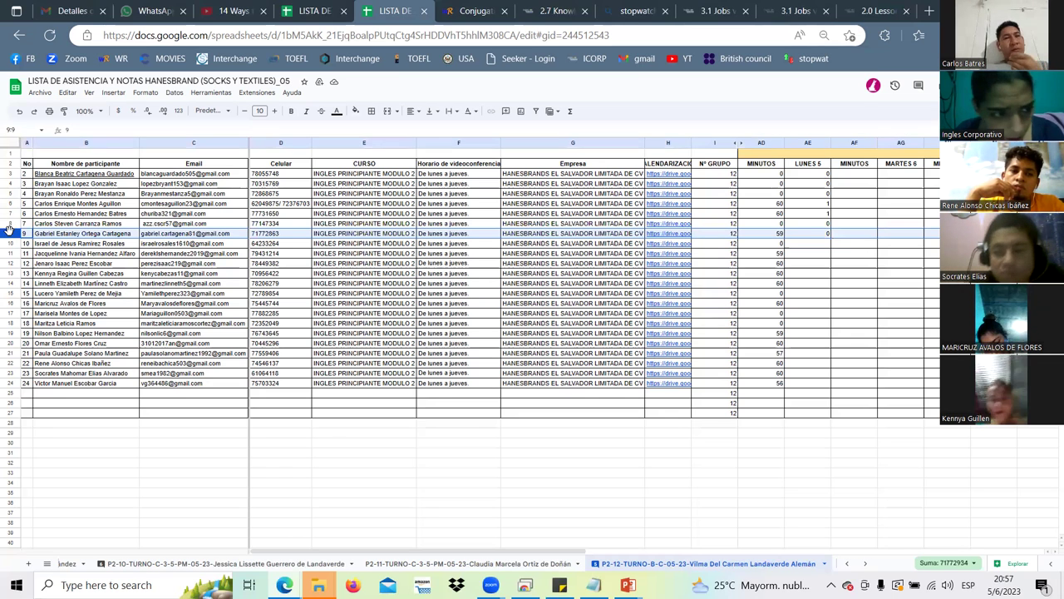
{"action": "left_click", "coordinate": [807, 244]}
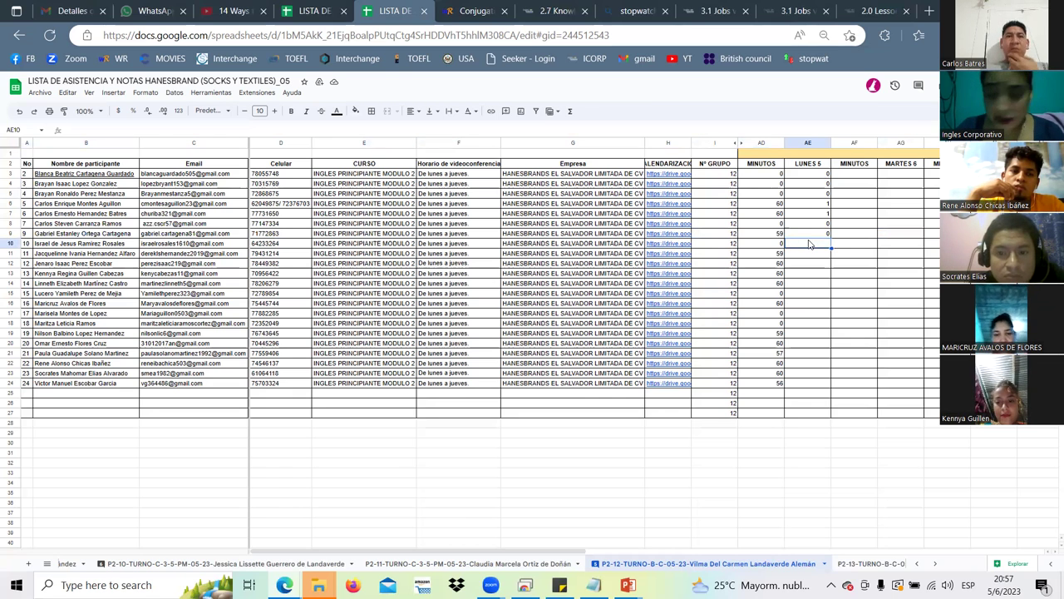
{"action": "type", "text": "0"}
{"action": "key", "text": "Return"}
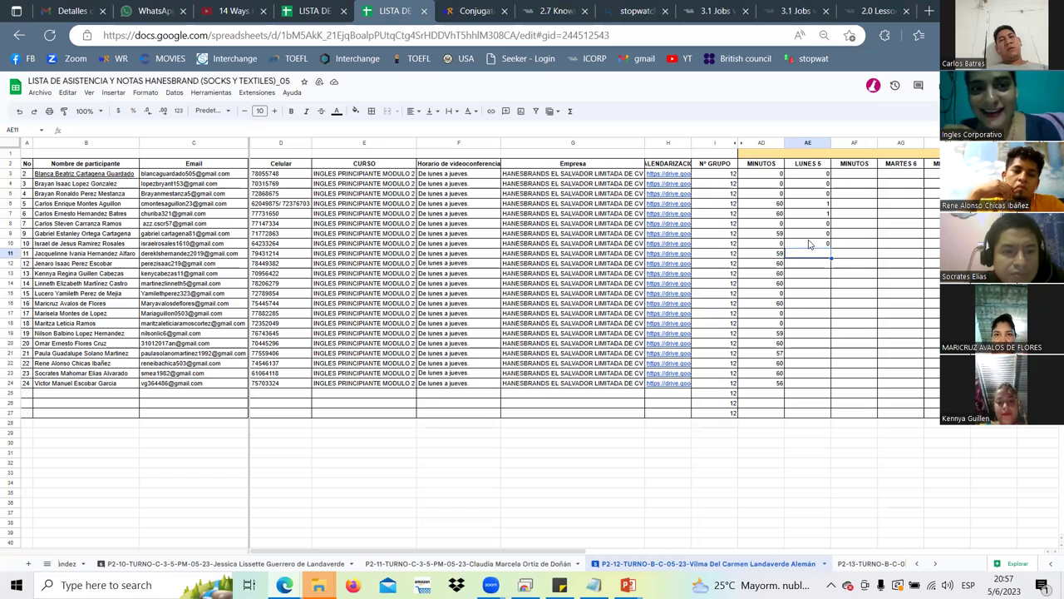
{"action": "type", "text": "1"}
{"action": "key", "text": "Return"}
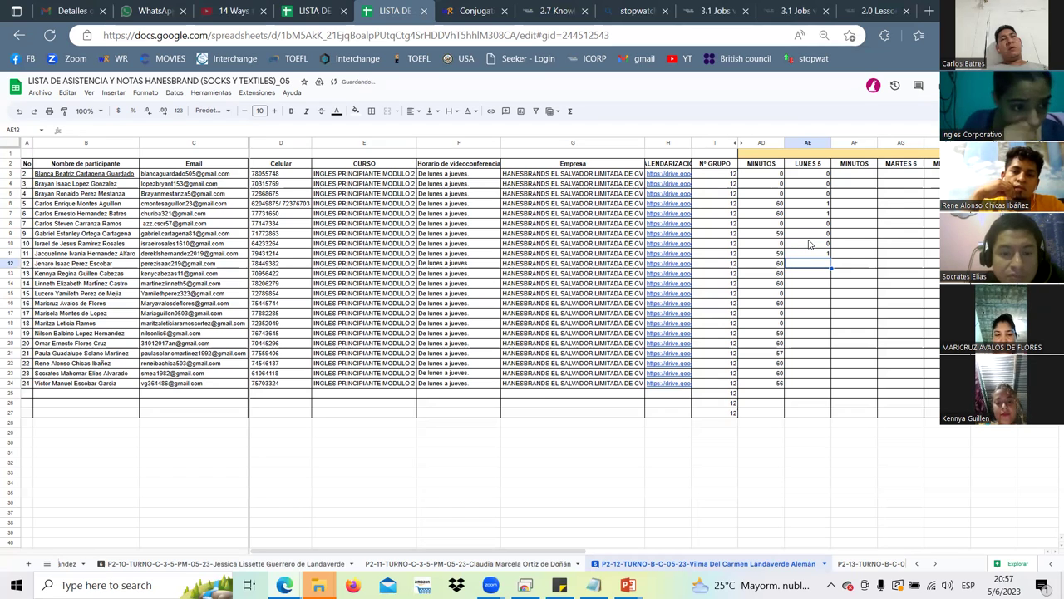
{"action": "type", "text": "1"}
{"action": "key", "text": "Return"}
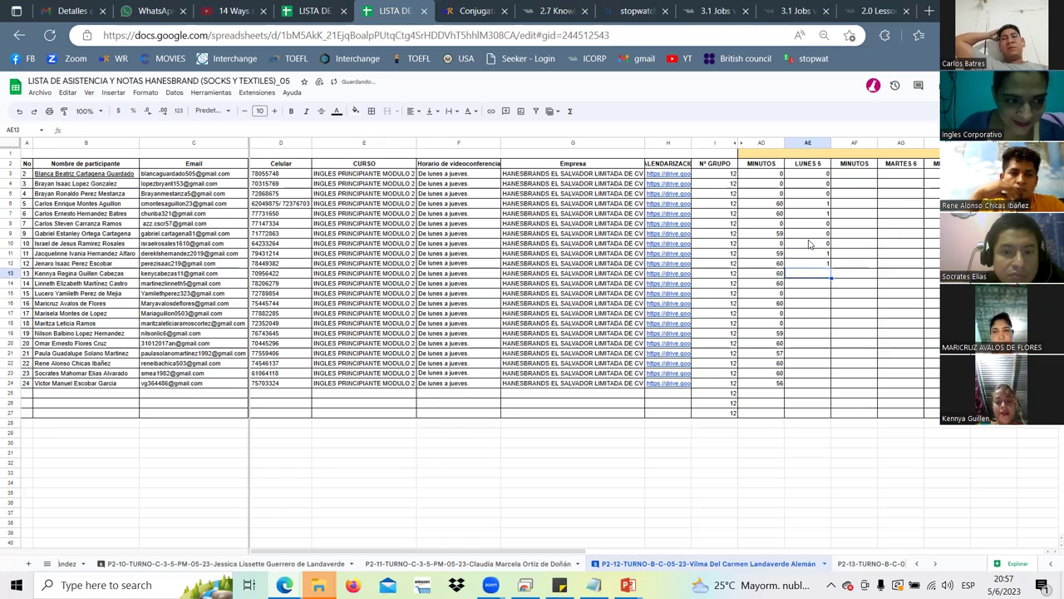
{"action": "type", "text": "1"}
{"action": "key", "text": "Return"}
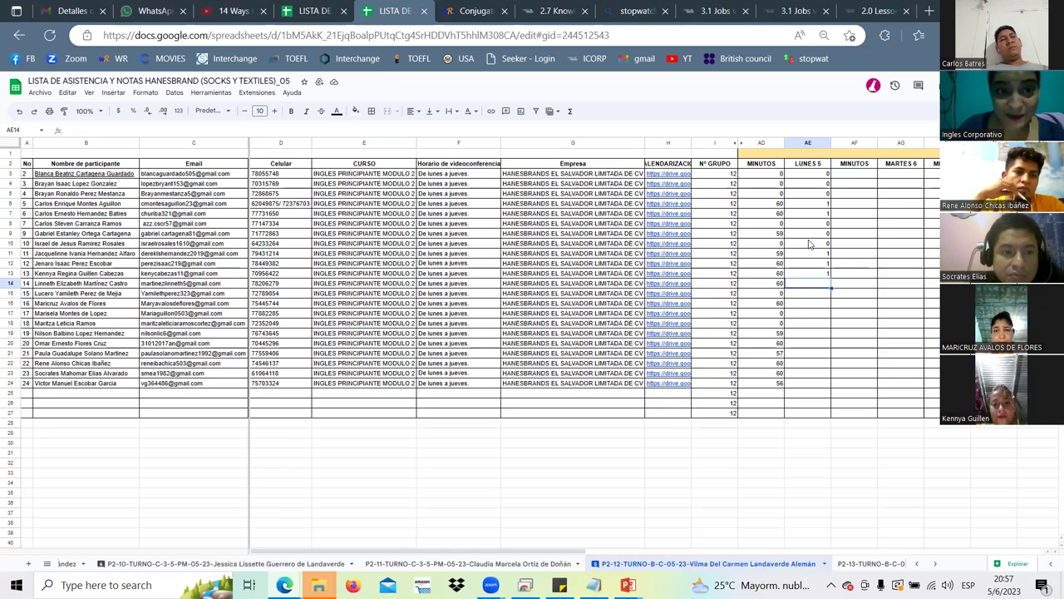
Enter the LUNES 5 attendance for rows 14 to 16: 1 in AE14, 0 in AE15 and 1 in AE16
{"action": "type", "text": "0"}
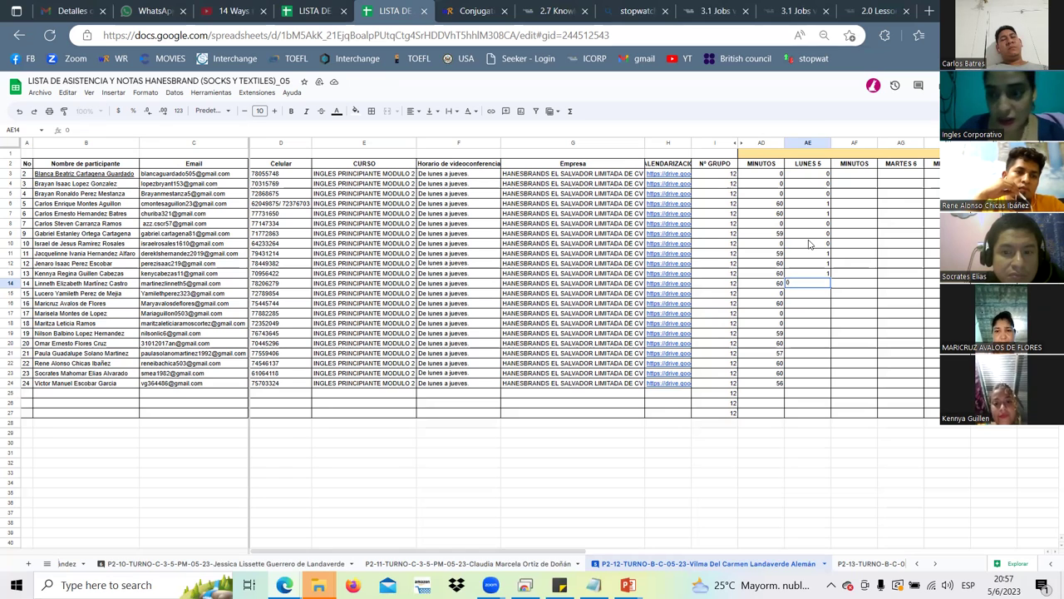
{"action": "key", "text": "Return"}
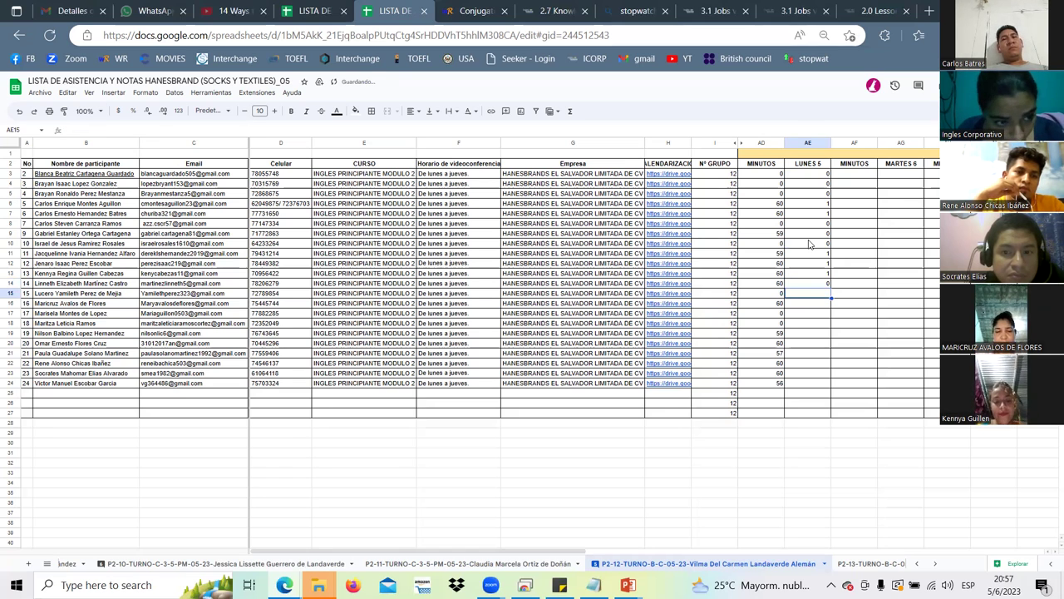
{"action": "key", "text": "Up"}
{"action": "type", "text": "1"}
{"action": "key", "text": "Return"}
{"action": "key", "text": "Down"}
{"action": "key", "text": "Up"}
{"action": "type", "text": "0"}
{"action": "key", "text": "Return"}
{"action": "type", "text": "1"}
{"action": "key", "text": "Return"}
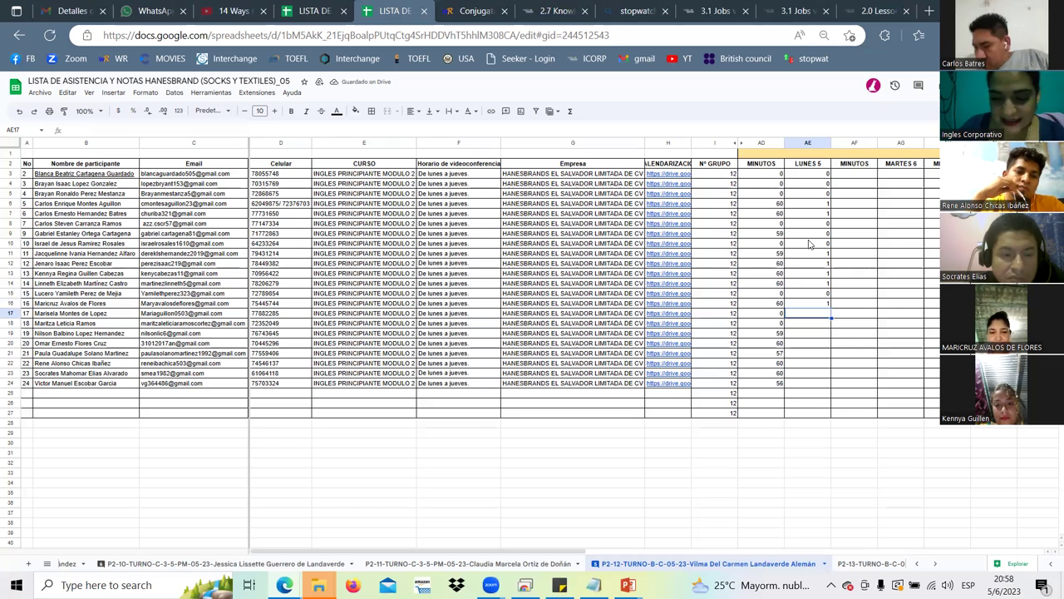
Mark the participants in rows 17, 18 and 19 with 0 in the LUNES 5 column
{"action": "type", "text": "10"}
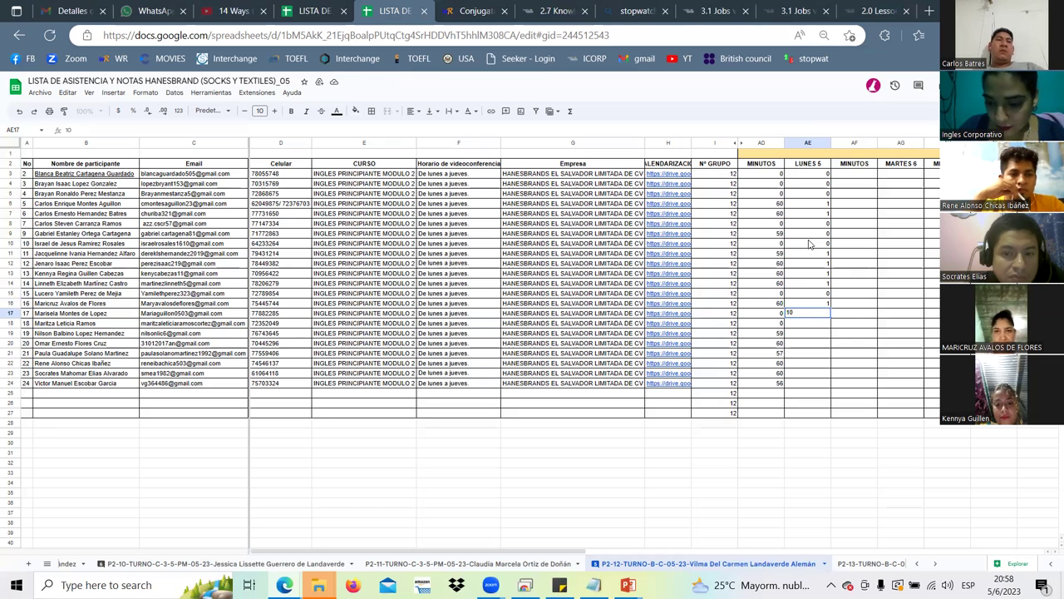
{"action": "key", "text": "BackSpace"}
{"action": "type", "text": "0"}
{"action": "key", "text": "Return"}
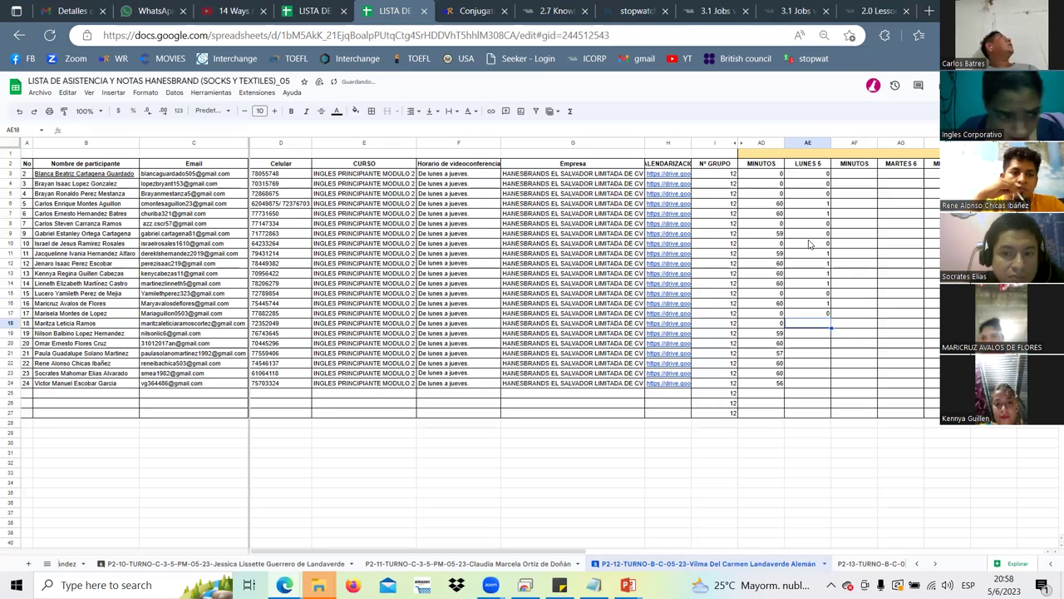
{"action": "type", "text": "0"}
{"action": "key", "text": "Return"}
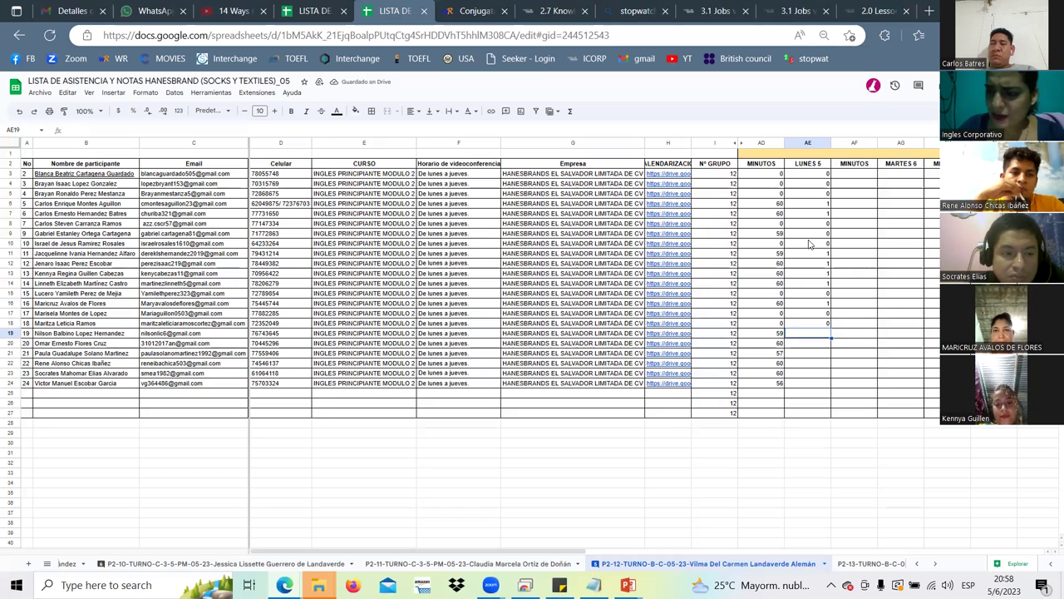
{"action": "type", "text": "0"}
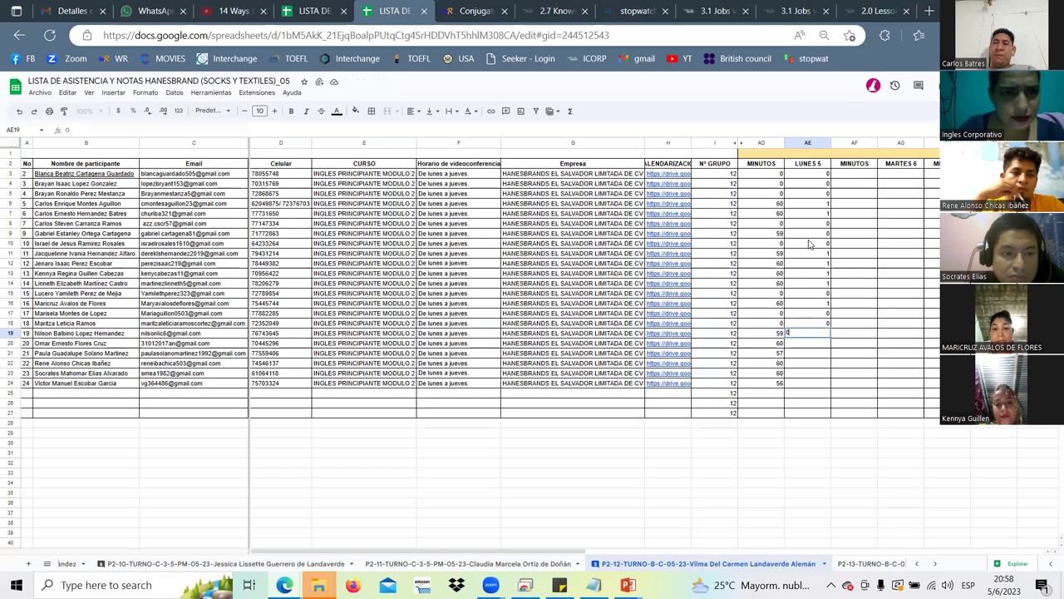
{"action": "key", "text": "Return"}
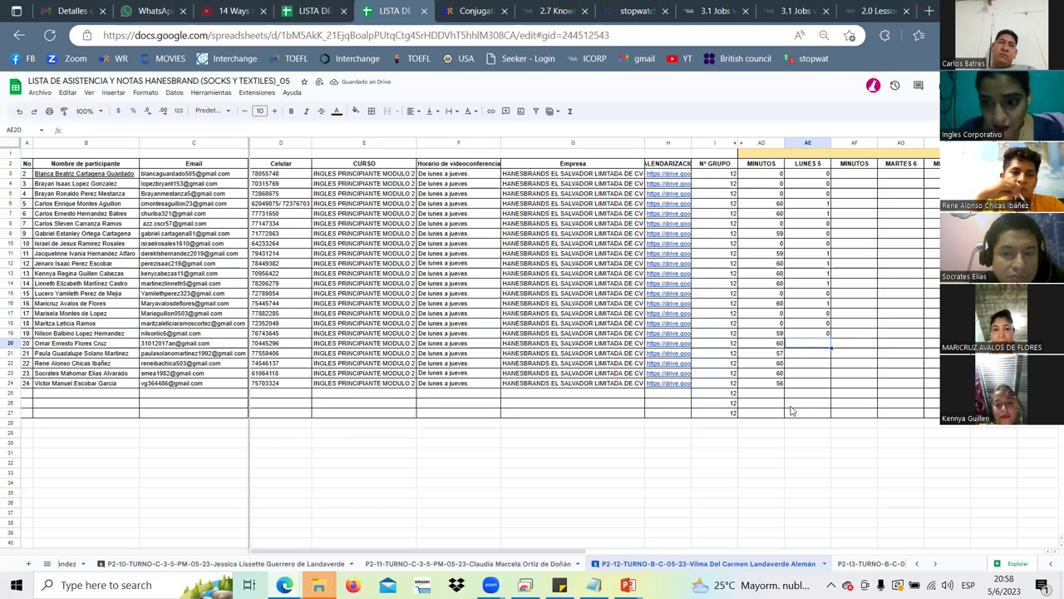
Enter the LUNES 5 attendance for rows 20 and 21: 1 in AE20 and 0 in AE21
{"action": "type", "text": "1"}
{"action": "key", "text": "Return"}
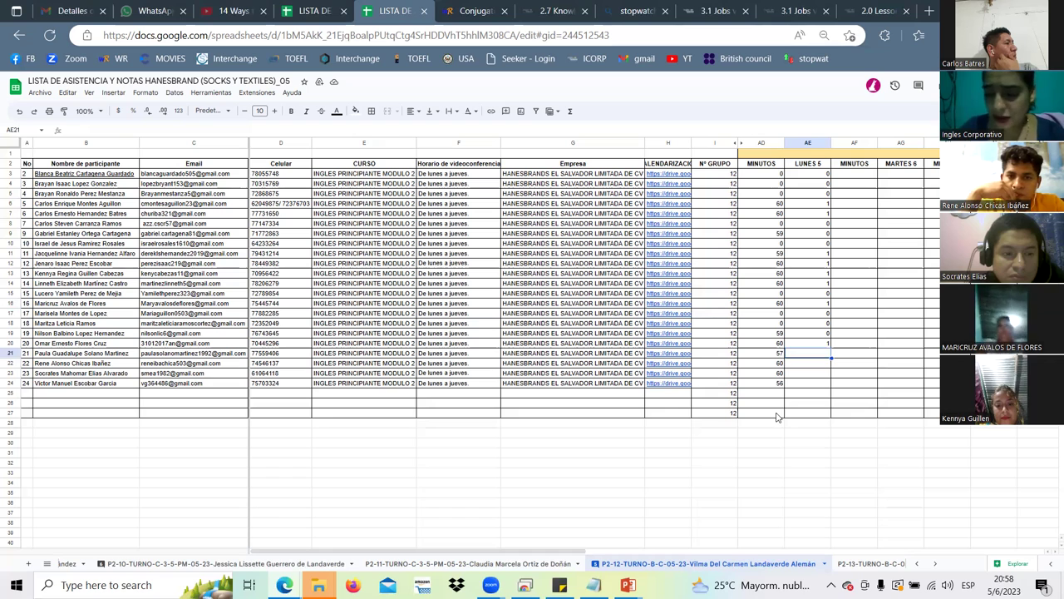
{"action": "type", "text": "1"}
{"action": "key", "text": "BackSpace"}
{"action": "type", "text": "0"}
{"action": "key", "text": "Return"}
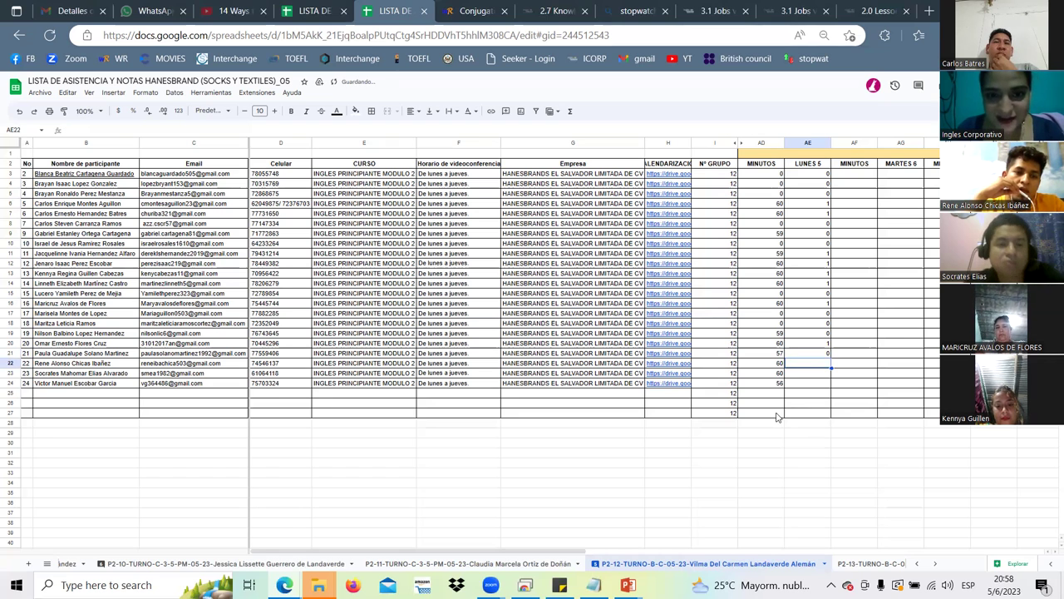
Mark the last three listed participants, rows 22 to 24, with 1 in the LUNES 5 column
{"action": "type", "text": "1"}
{"action": "key", "text": "Return"}
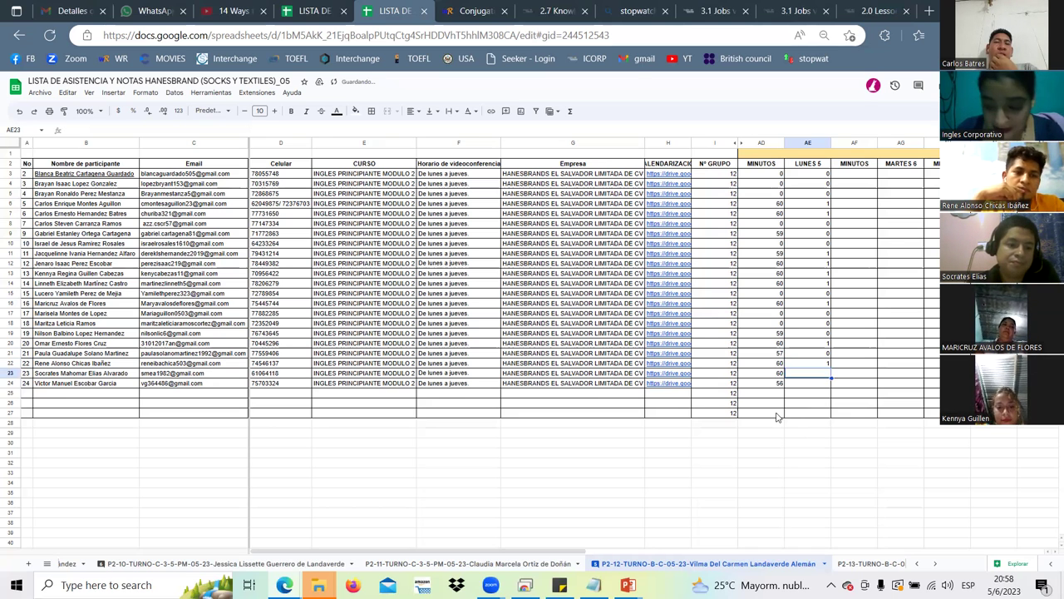
{"action": "type", "text": "1"}
{"action": "key", "text": "Return"}
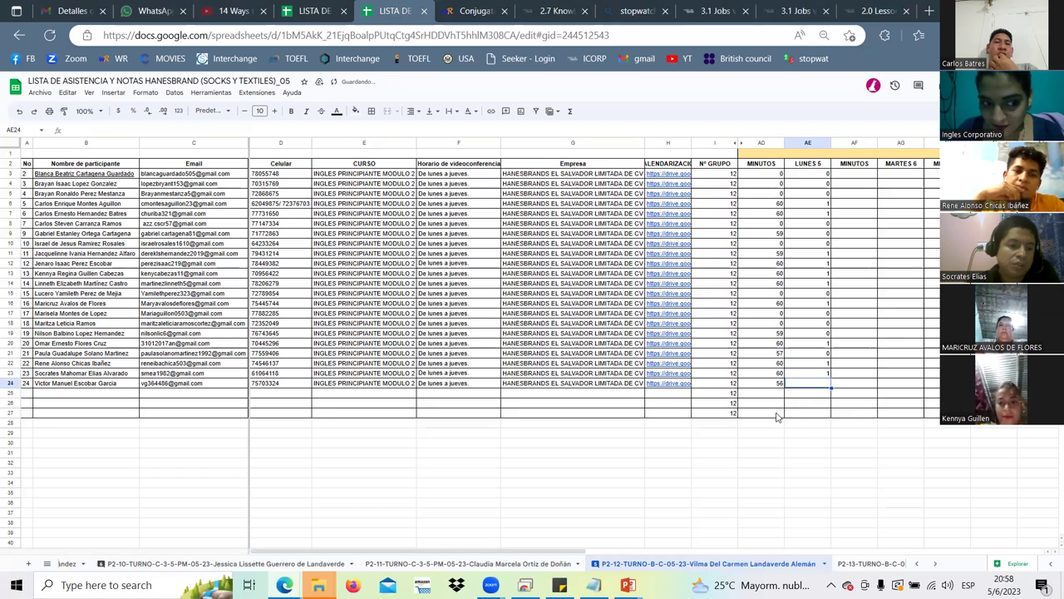
{"action": "type", "text": "1"}
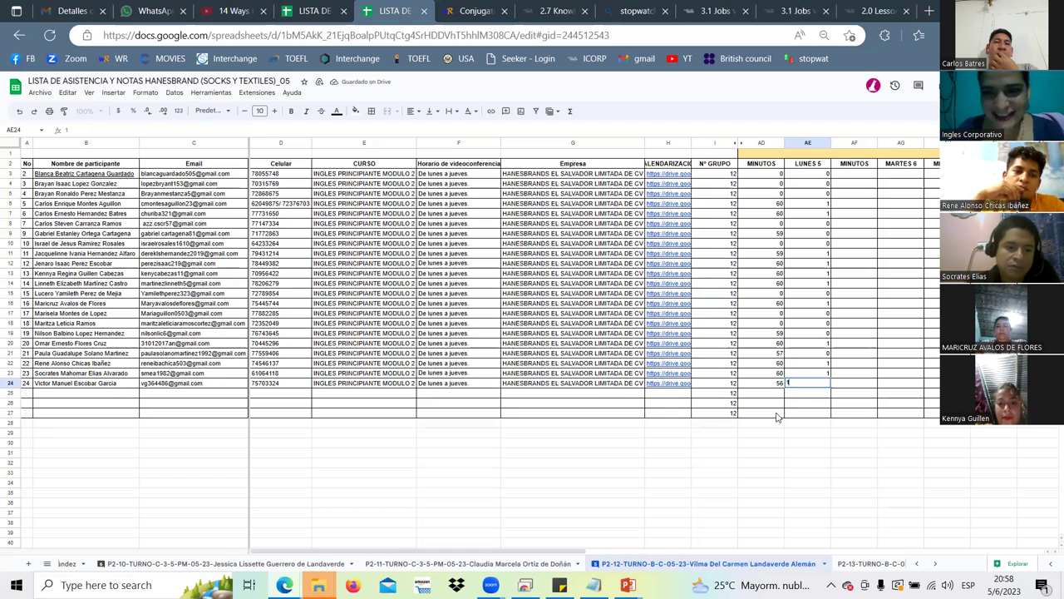
{"action": "key", "text": "Return"}
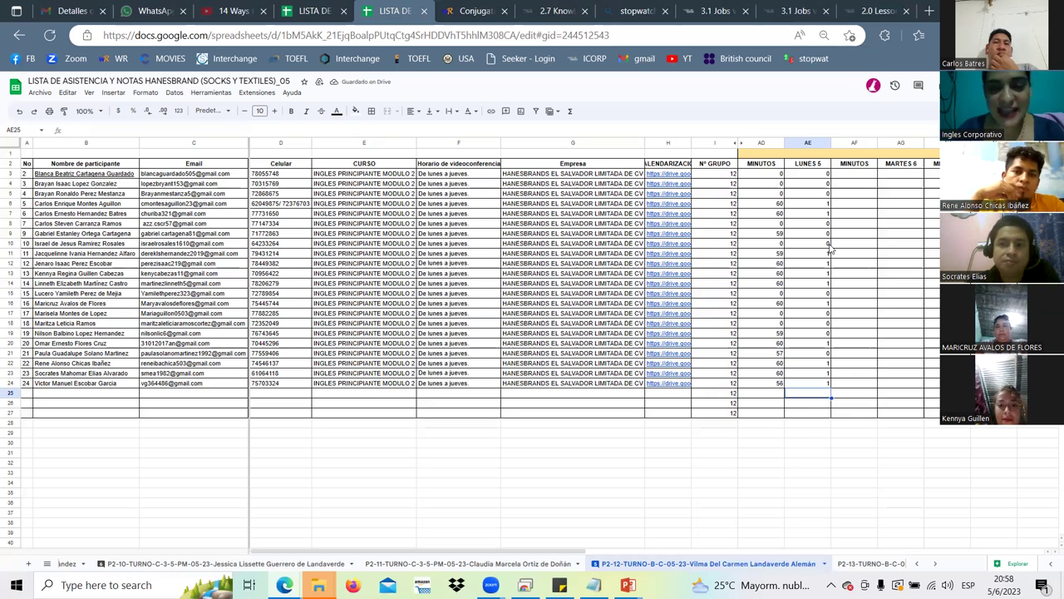
Open the 3.2 Knowledge Check in the online course's Section 3 and look through its picture questions about jobs
{"action": "key", "text": "alt+Tab"}
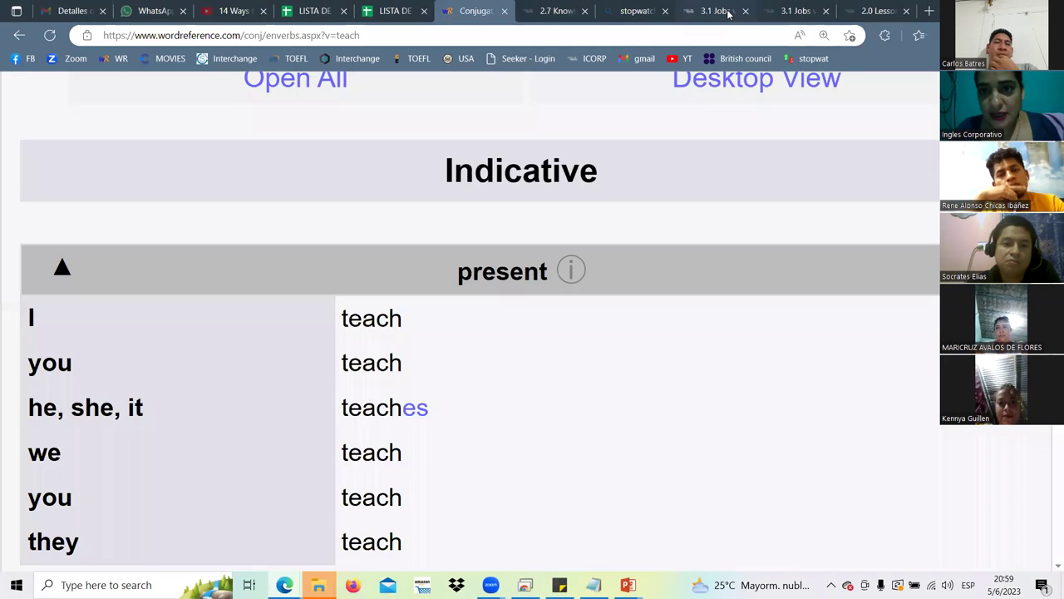
{"action": "left_click", "coordinate": [716, 11]}
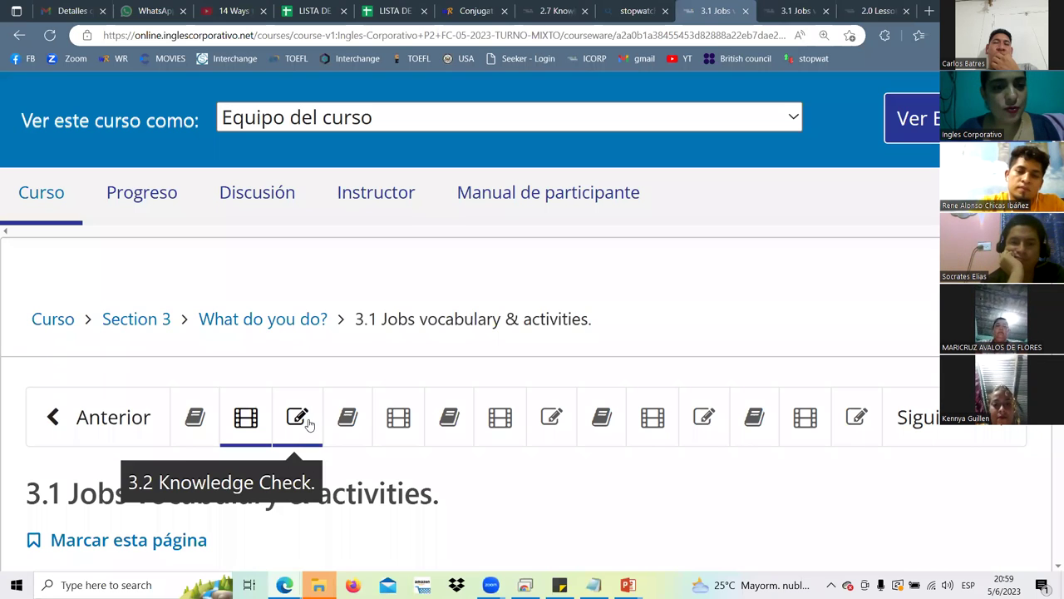
{"action": "left_click", "coordinate": [316, 428]}
{"action": "scroll", "coordinate": [534, 343], "scroll_direction": "down", "scroll_amount": 3}
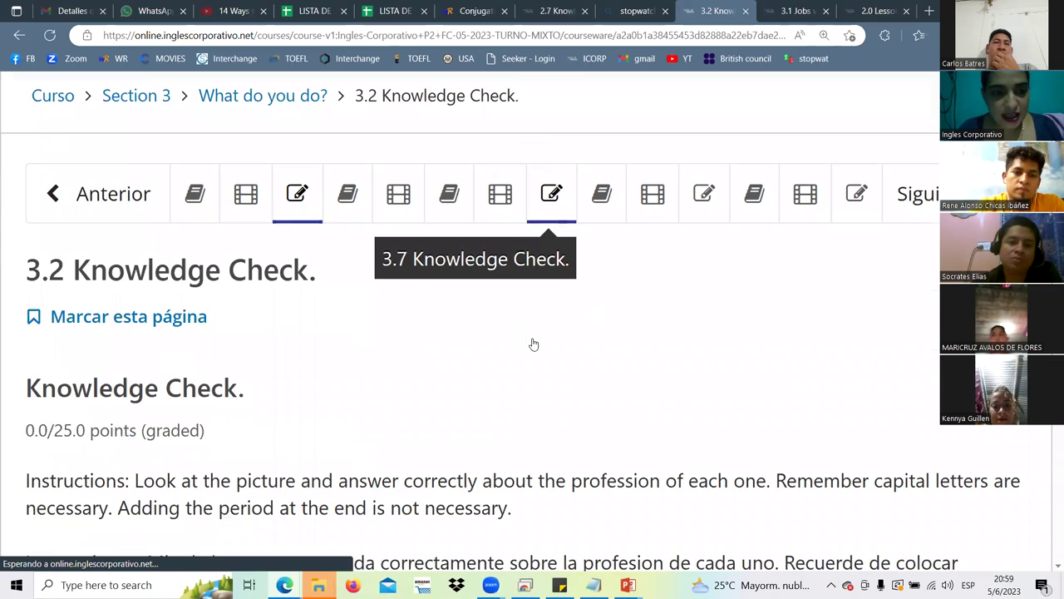
{"action": "scroll", "coordinate": [397, 380], "scroll_direction": "down", "scroll_amount": 6}
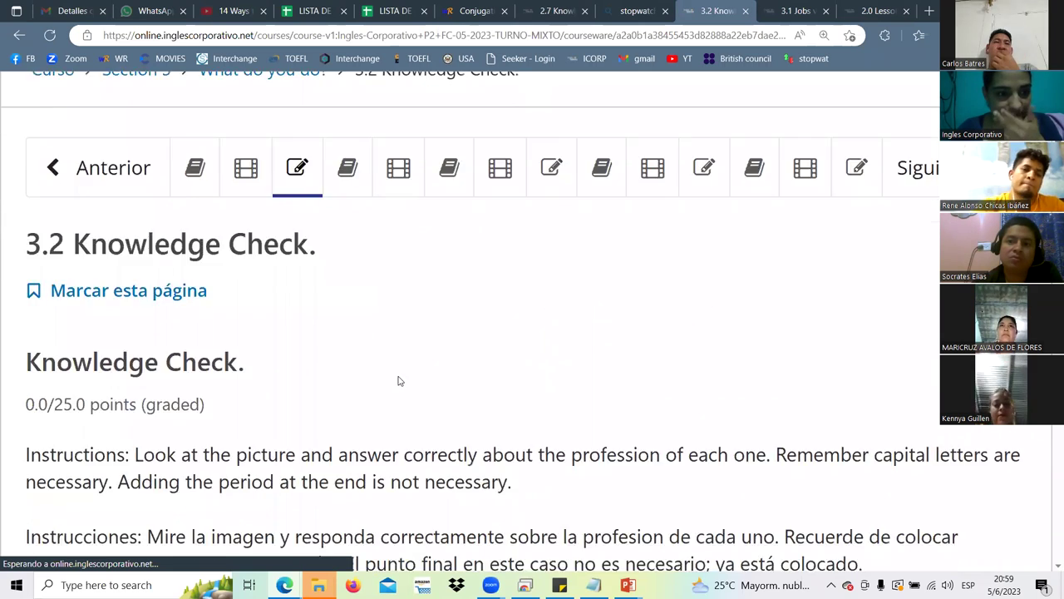
{"action": "scroll", "coordinate": [397, 381], "scroll_direction": "down", "scroll_amount": 10}
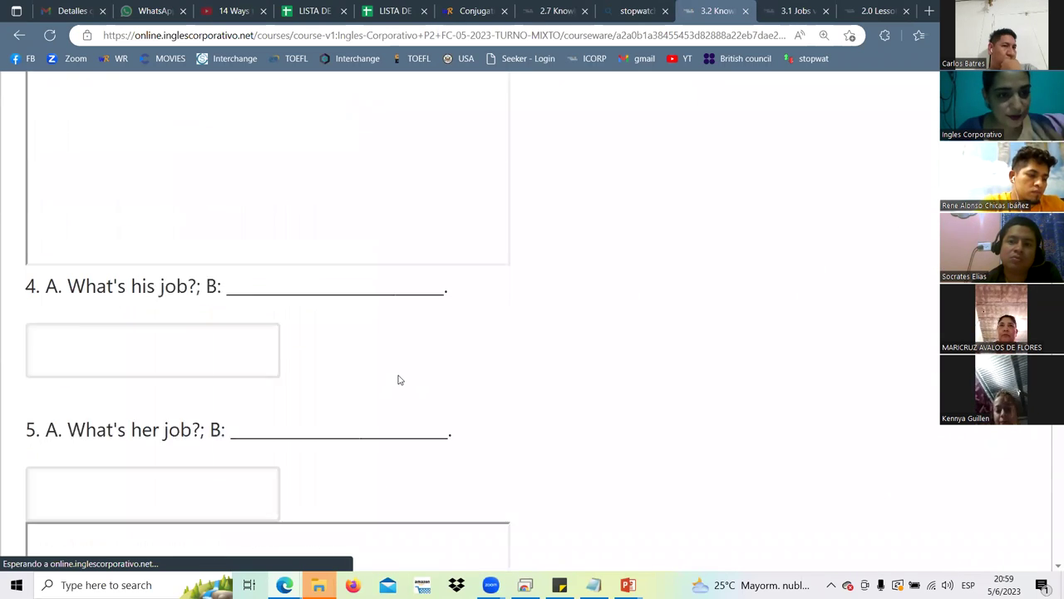
{"action": "scroll", "coordinate": [399, 379], "scroll_direction": "down", "scroll_amount": 3}
{"action": "scroll", "coordinate": [400, 378], "scroll_direction": "up", "scroll_amount": 4}
{"action": "scroll", "coordinate": [400, 377], "scroll_direction": "up", "scroll_amount": 3}
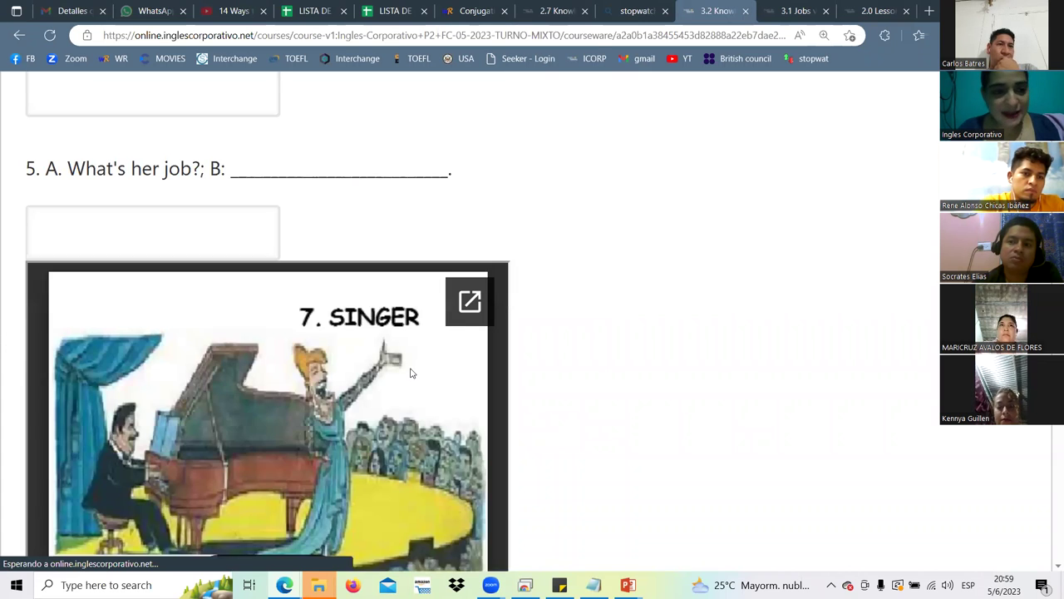